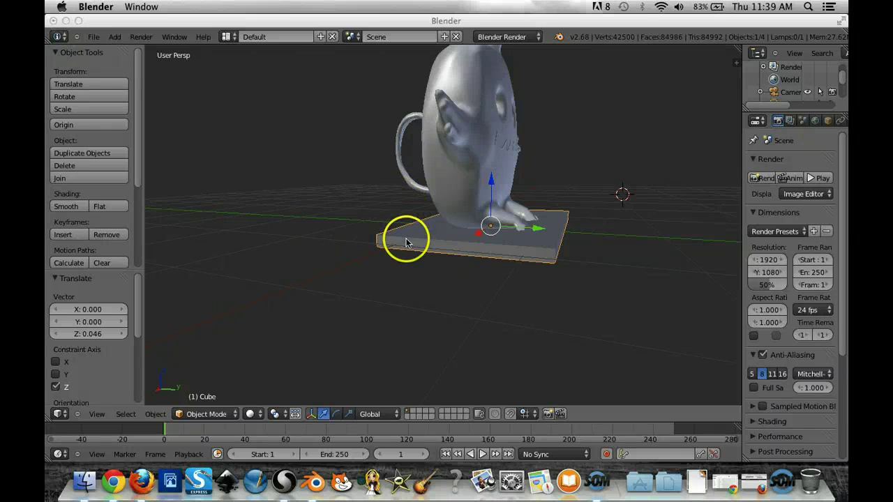
Orbit and zoom to a side view of the creature's curled tail.
right_click(430, 268)
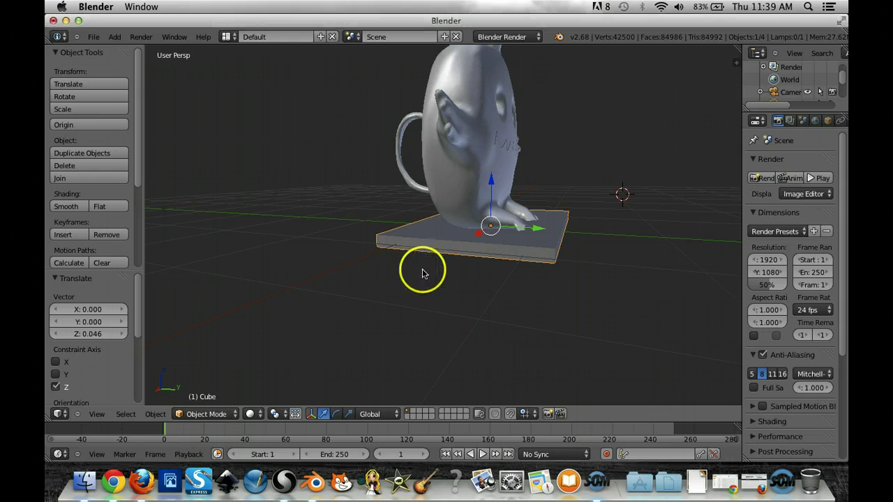
middle_drag(423, 272, 454, 269)
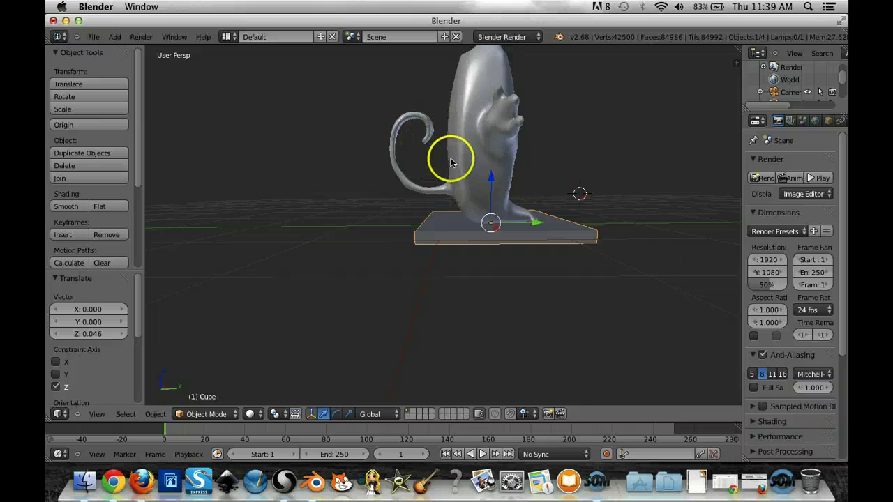
scroll(450, 168, up, 3)
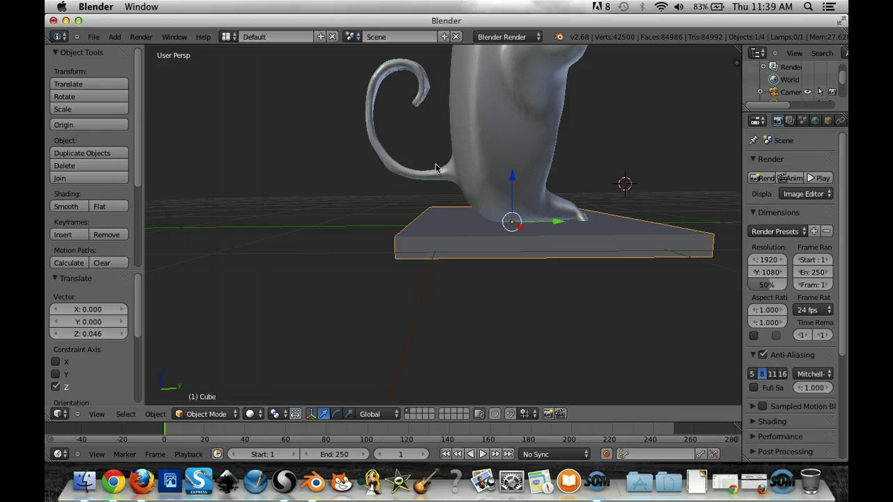
Select the myCreature model instead of the platform Cube.
right_click(480, 152)
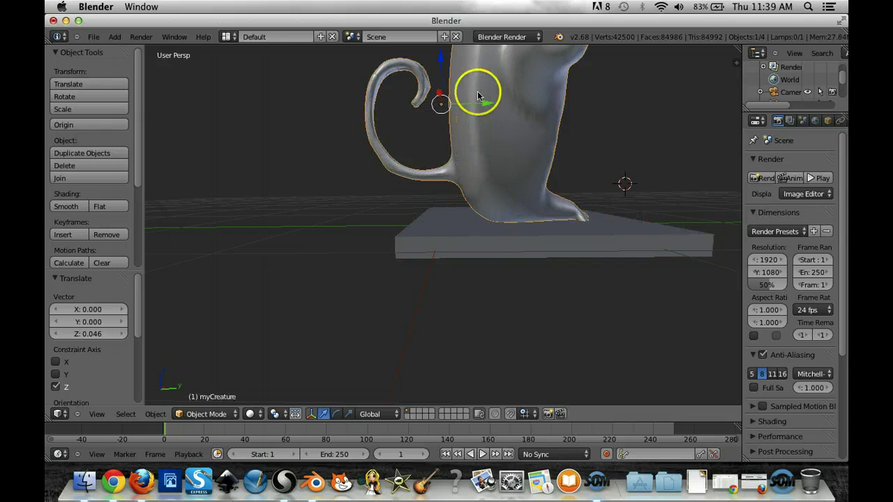
key(a)
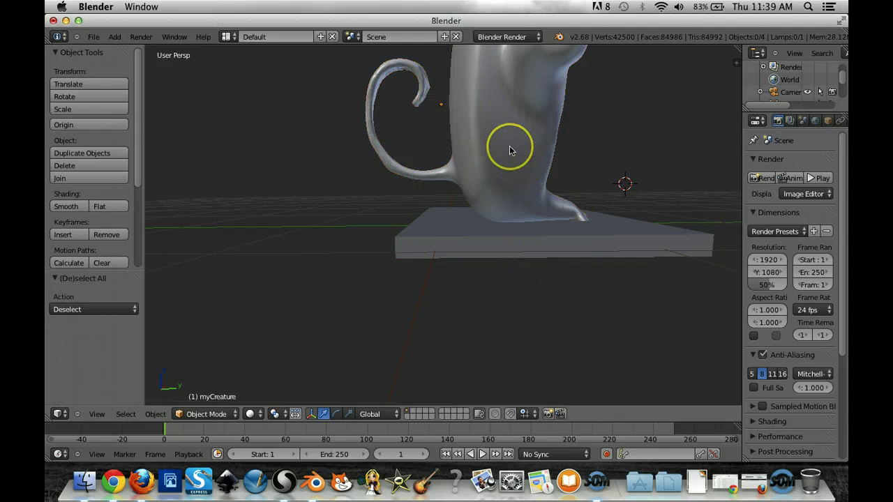
right_click(489, 133)
right_click(460, 244)
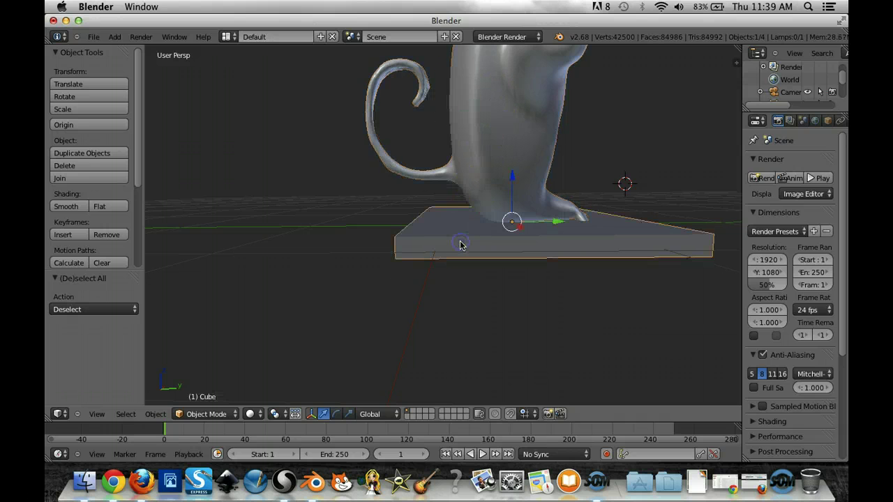
right_click(472, 214)
right_click(498, 151)
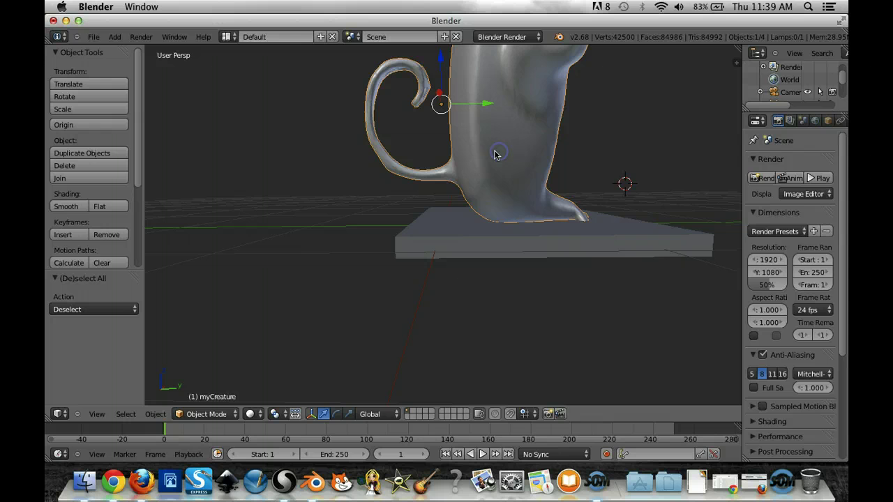
right_click(392, 167)
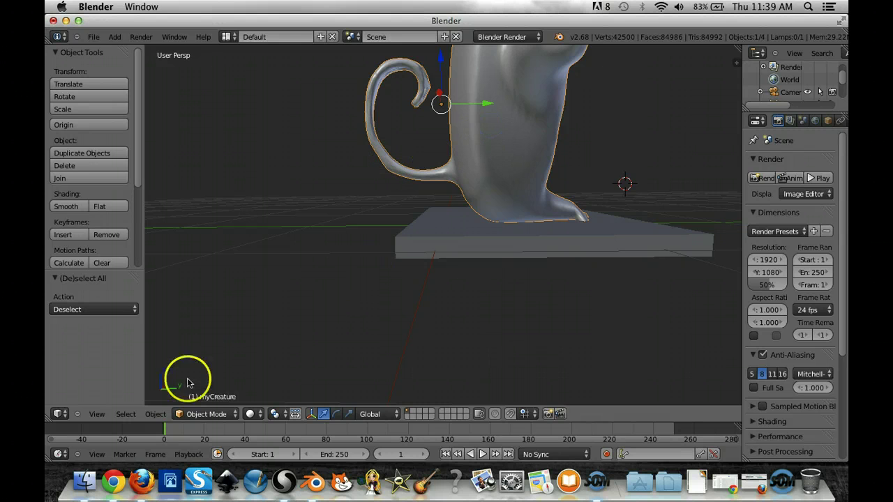
Switch the myCreature mesh from Object Mode into Edit Mode.
click(205, 416)
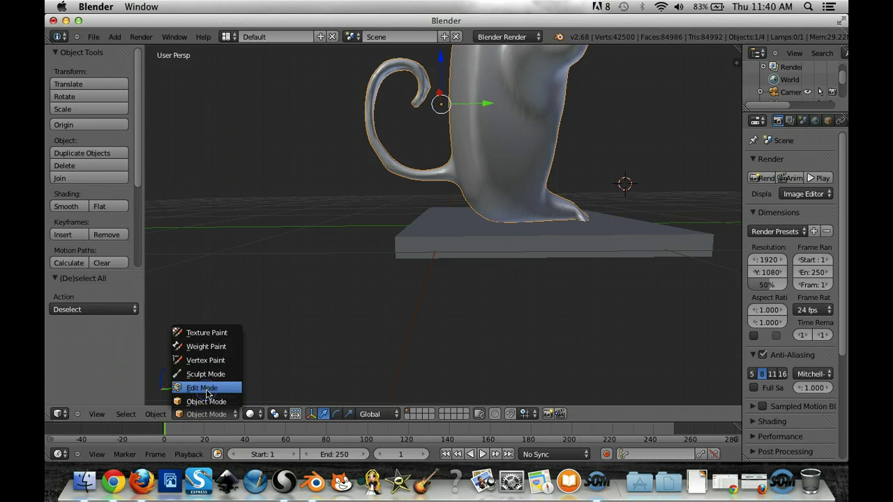
click(205, 388)
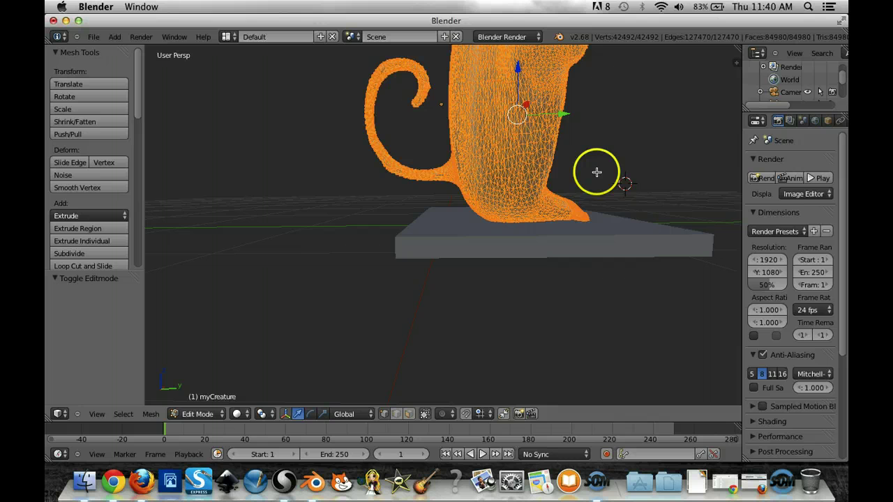
scroll(597, 172, left, 3)
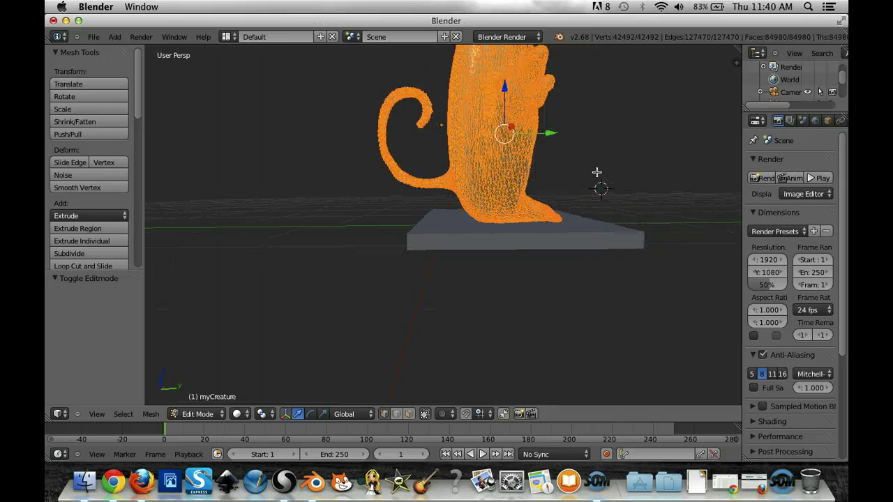
scroll(594, 172, left, 3)
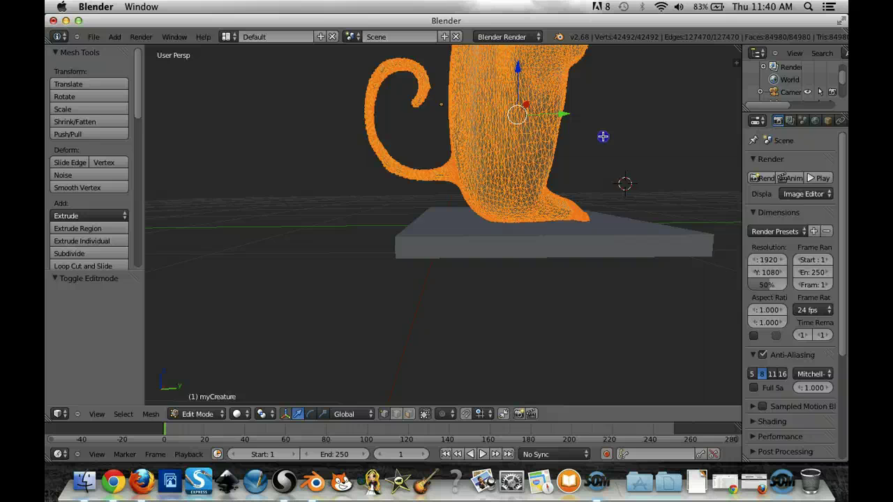
Deselect all of the creature's vertices and orbit the view slightly around it.
key(a)
right_click(603, 139)
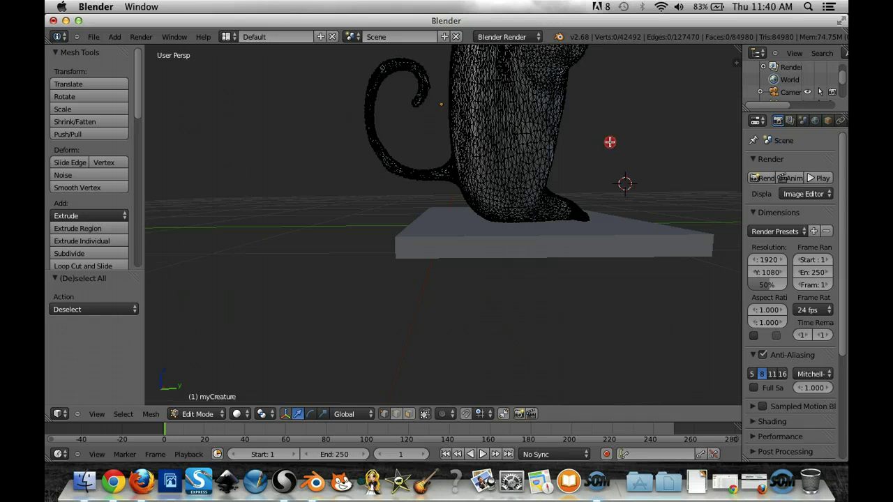
mouse_move(610, 142)
middle_down()
mouse_move(637, 121)
mouse_move(656, 138)
mouse_move(646, 166)
mouse_move(620, 168)
mouse_move(646, 166)
mouse_move(618, 153)
middle_up()
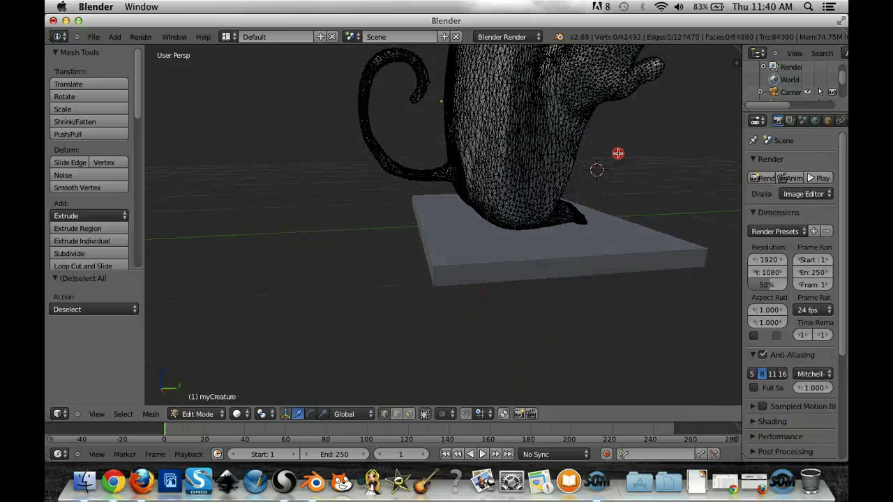
middle_drag(618, 154, 618, 152)
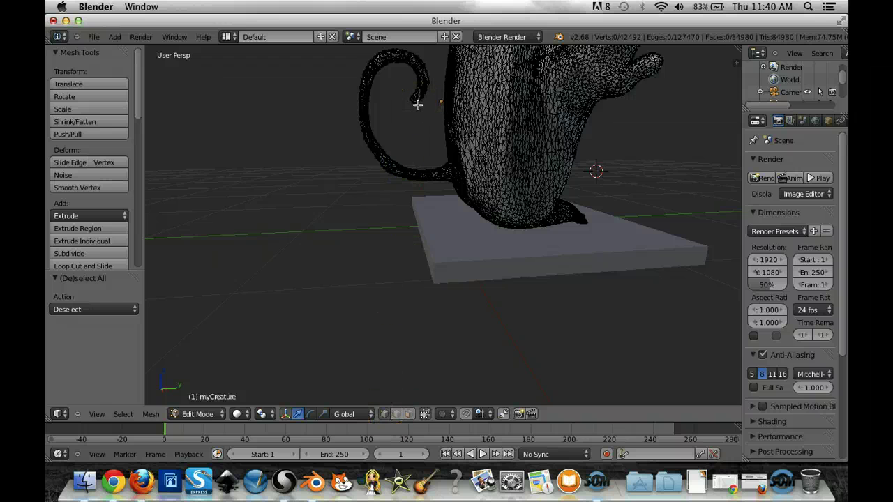
Toggle limit-selection-to-visible so selection can reach hidden back-facing geometry.
click(423, 415)
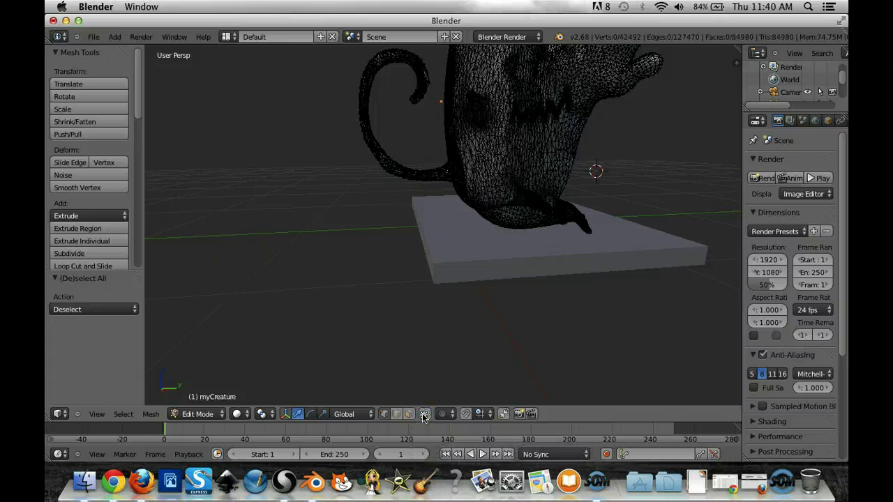
click(423, 414)
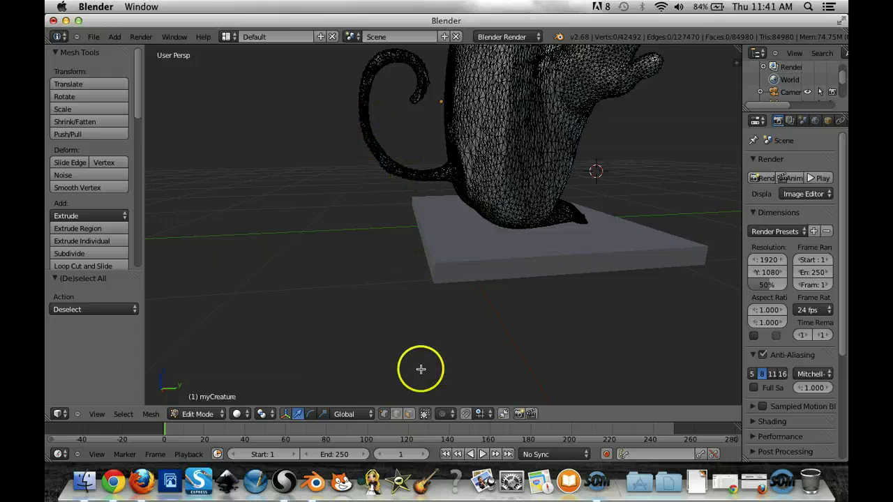
click(424, 414)
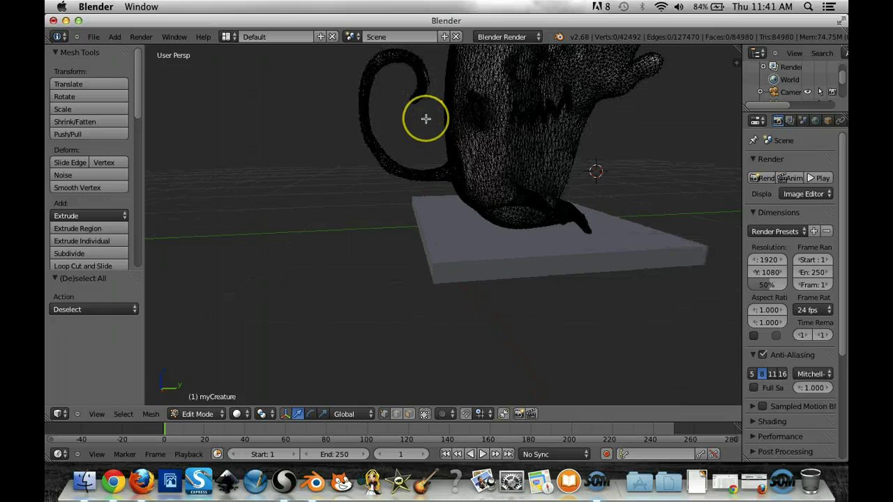
Orbit to the creature's side and box-select the curled tail, 3,079 vertices.
scroll(422, 122, right, 3)
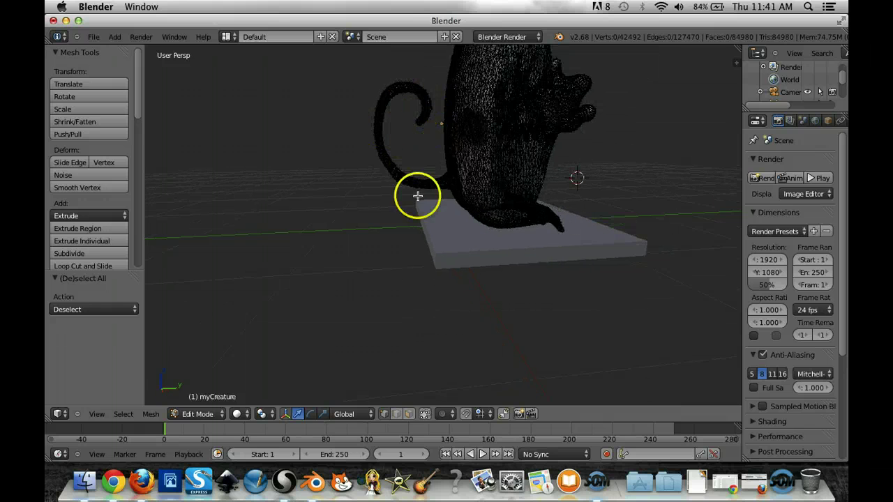
mouse_move(526, 302)
middle_down()
mouse_move(719, 297)
mouse_move(510, 310)
middle_up()
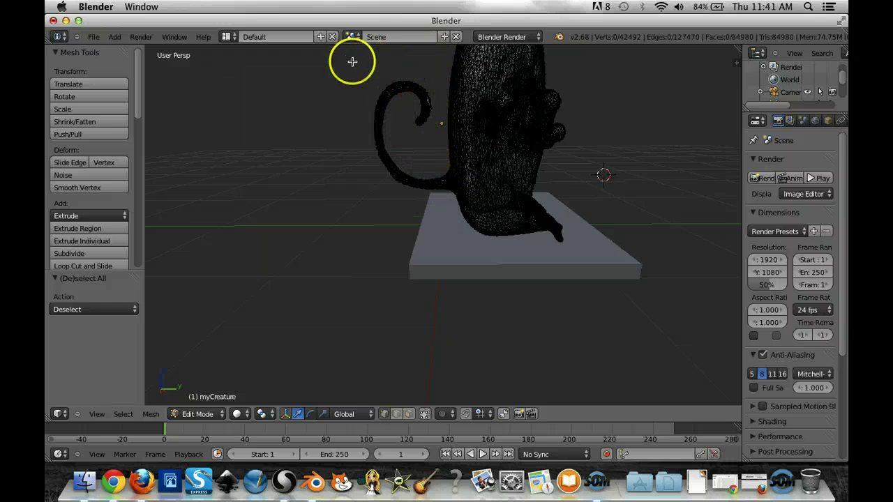
drag(351, 60, 444, 228)
Clear the selection and box-select the tail again, 3,063 of 42,492 vertices.
click(443, 217)
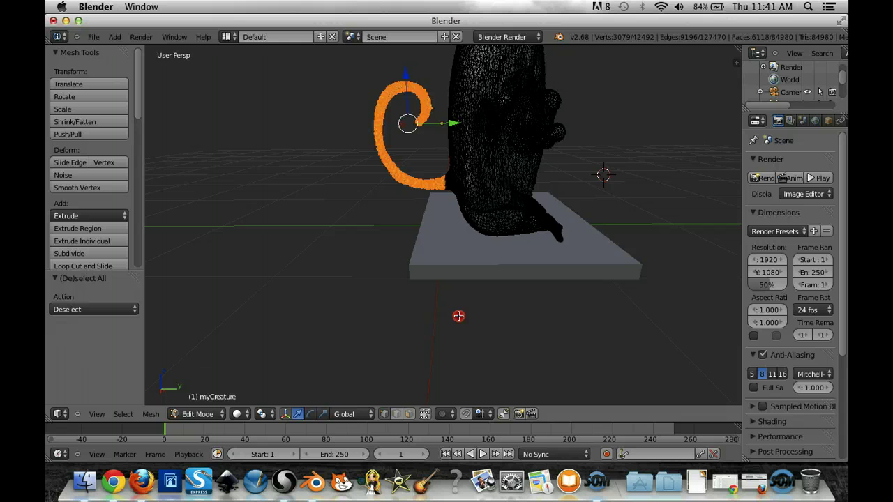
key(Right)
mouse_move(457, 315)
middle_down()
mouse_move(526, 323)
mouse_move(672, 303)
mouse_move(453, 309)
middle_up()
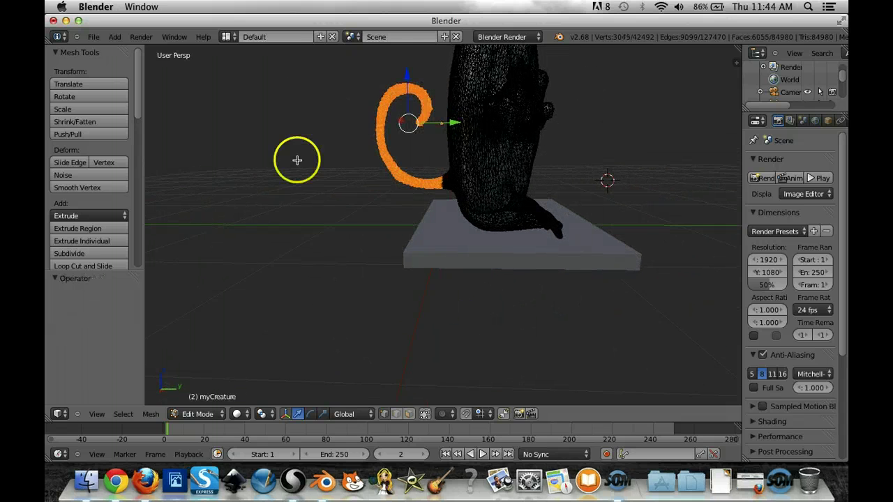
key(a)
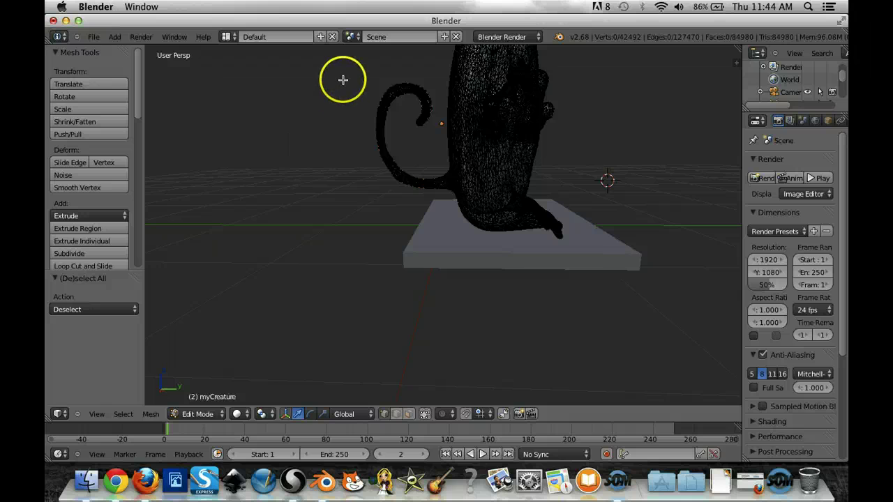
key(b)
drag(348, 74, 443, 216)
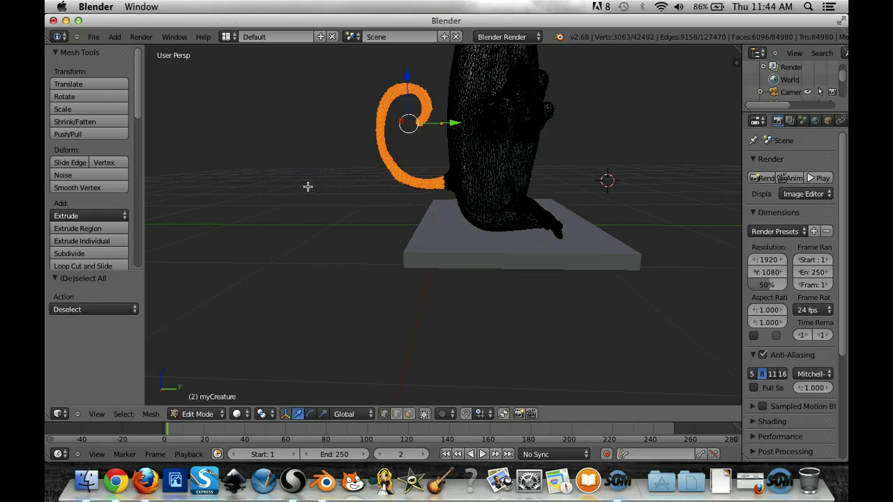
Separate the tail by Selection, leaving the creature mesh with 39,457 vertices.
key(p)
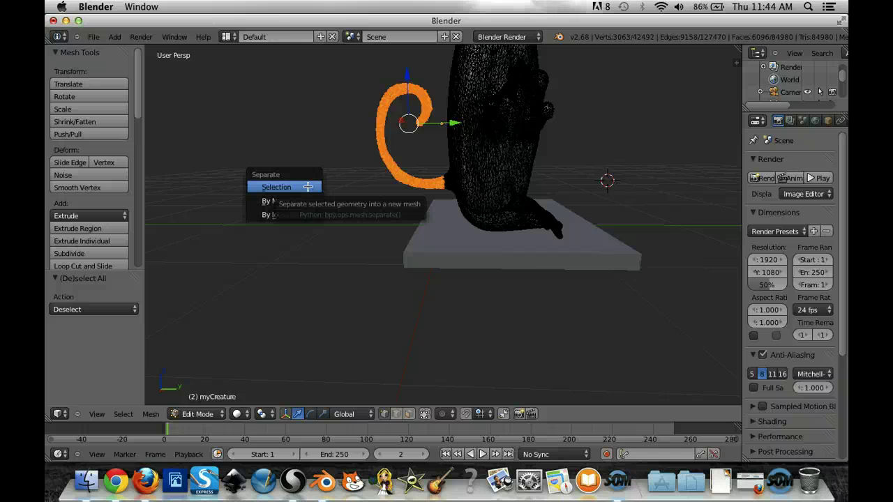
click(280, 183)
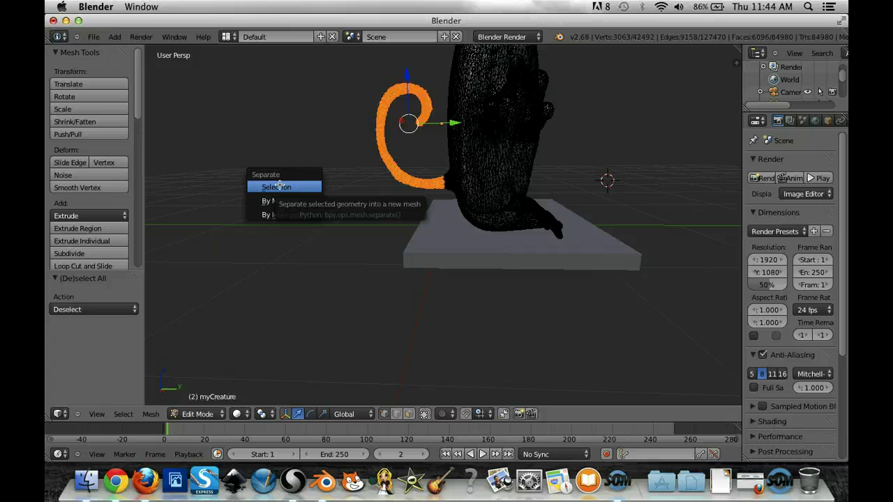
mouse_move(279, 186)
mouse_down()
mouse_move(272, 213)
mouse_move(275, 187)
mouse_up()
click(275, 187)
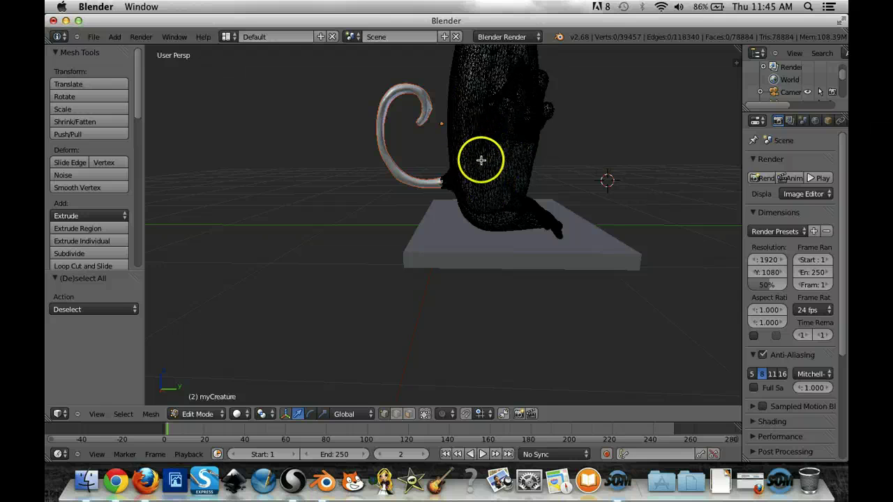
Switch the creature back to Object Mode.
click(195, 415)
click(202, 402)
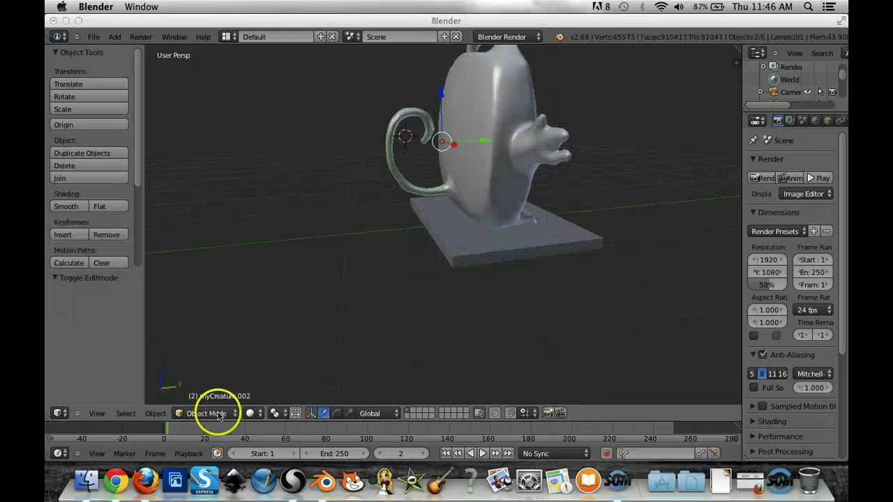
click(219, 414)
click(218, 415)
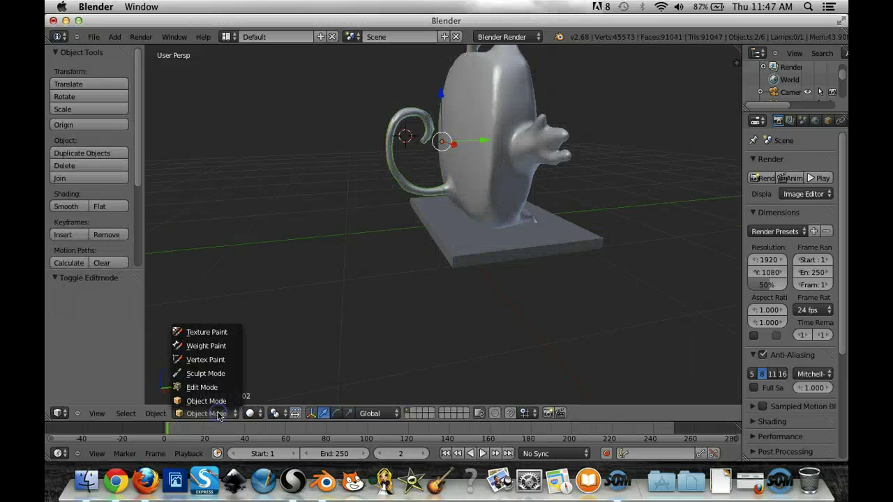
click(411, 188)
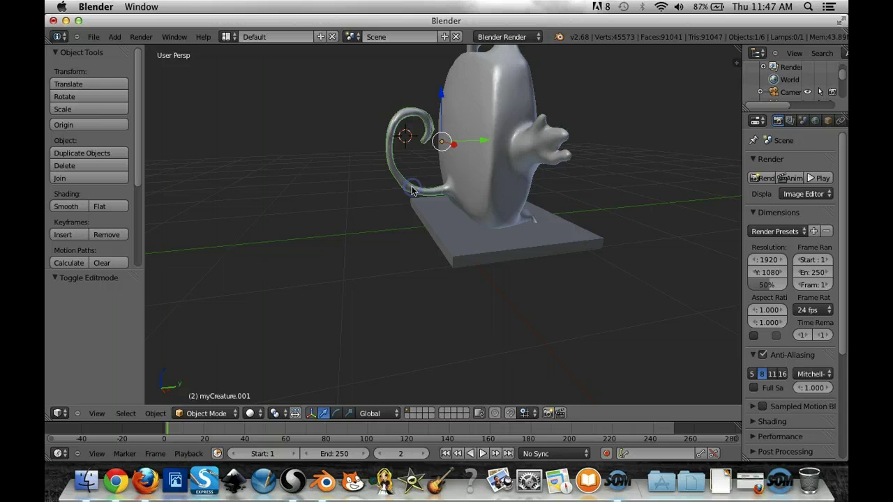
Select only the separated tail object, myCreature.002.
key(a)
drag(337, 86, 429, 201)
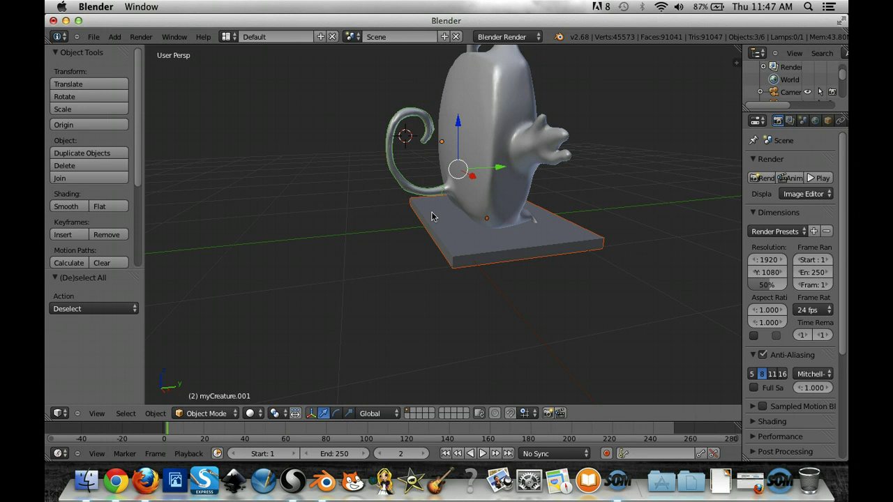
click(431, 219)
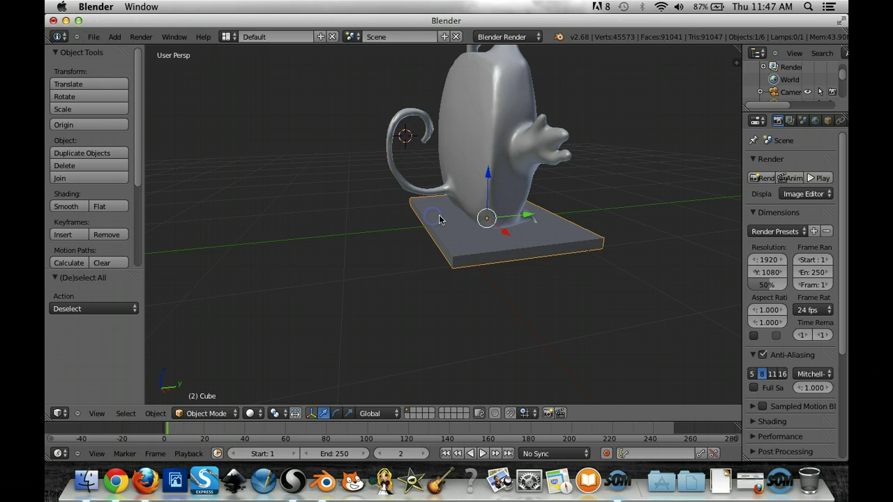
click(374, 92)
drag(373, 91, 424, 172)
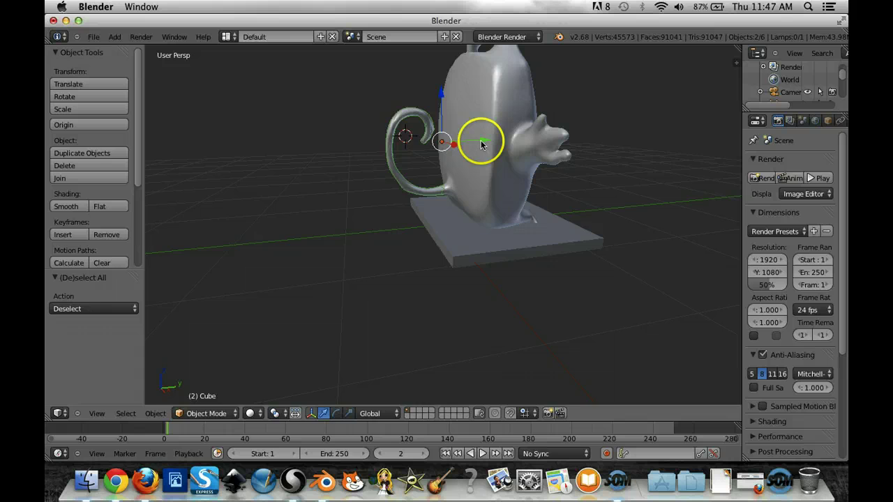
Move the tail −0.863 along Y, rotate it 273.768° about Y, and lower it 0.840 along Z.
drag(482, 144, 393, 149)
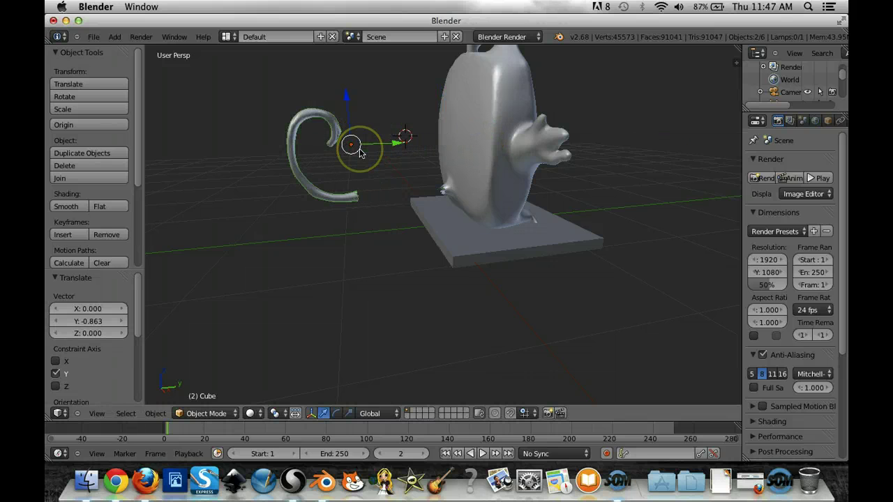
key(ctrl+space)
drag(349, 98, 351, 148)
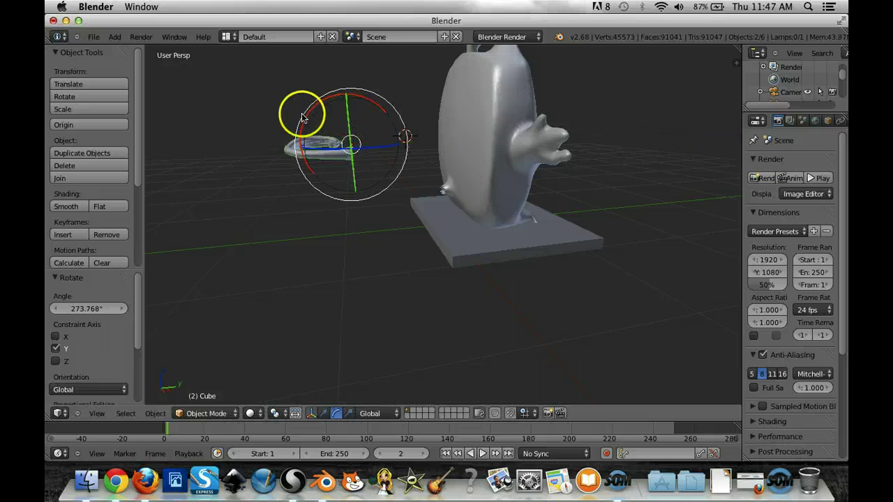
drag(349, 144, 345, 187)
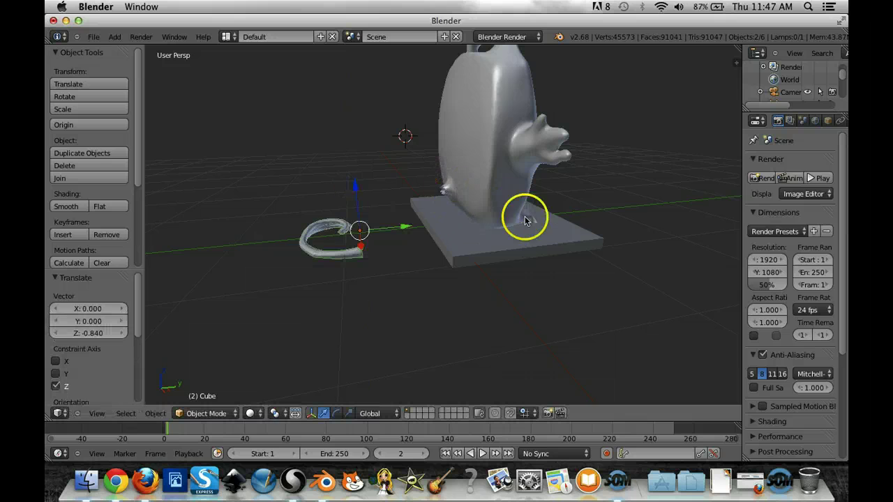